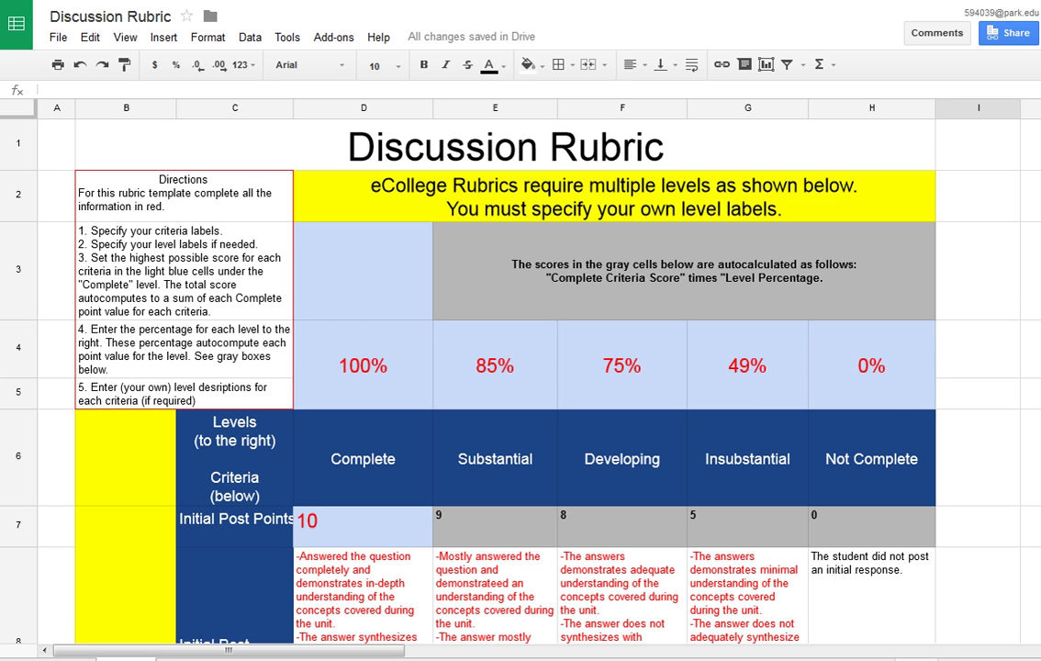
# Change the Initial Post Complete score from 10 to 15 so the other levels recalculate to 13, 11 and 7
pyautogui.scroll(-2, 520, 381)
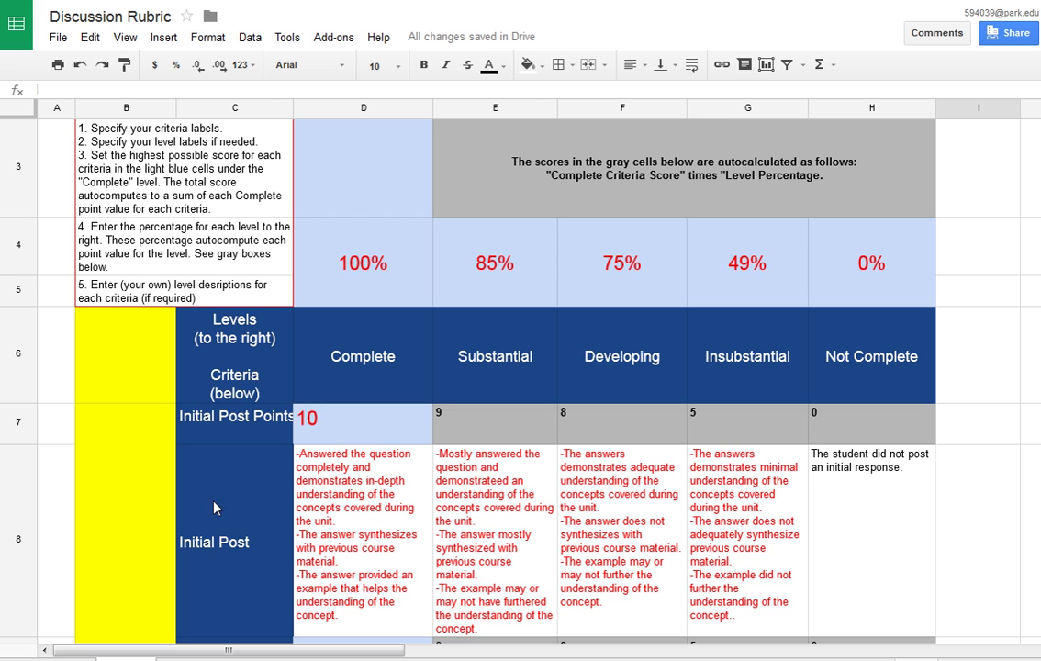
pyautogui.click(326, 427)
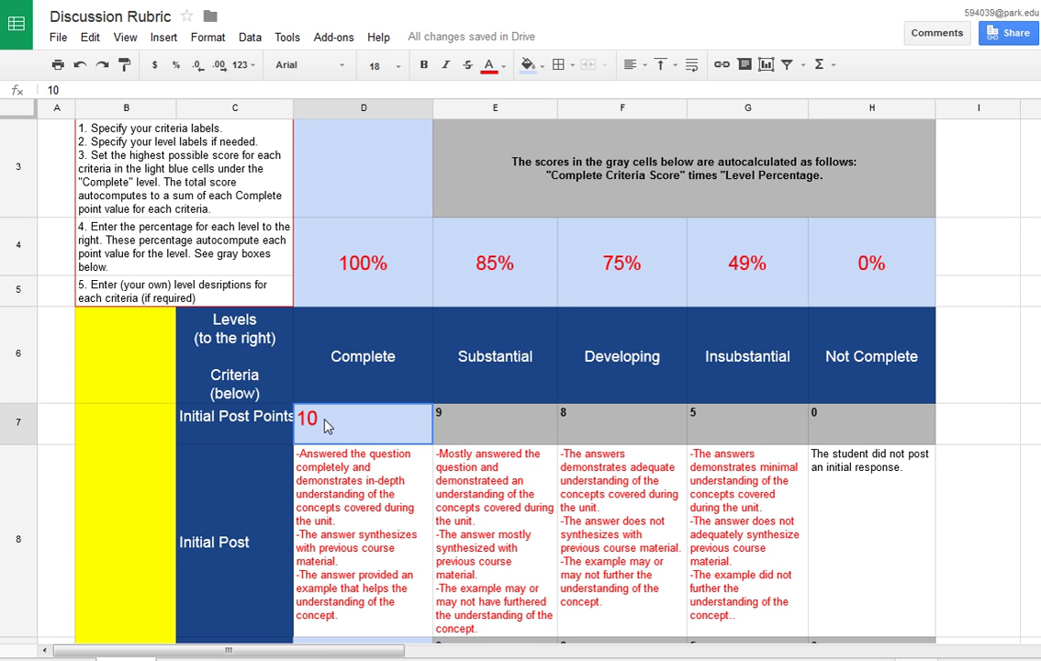
pyautogui.doubleClick(312, 420)
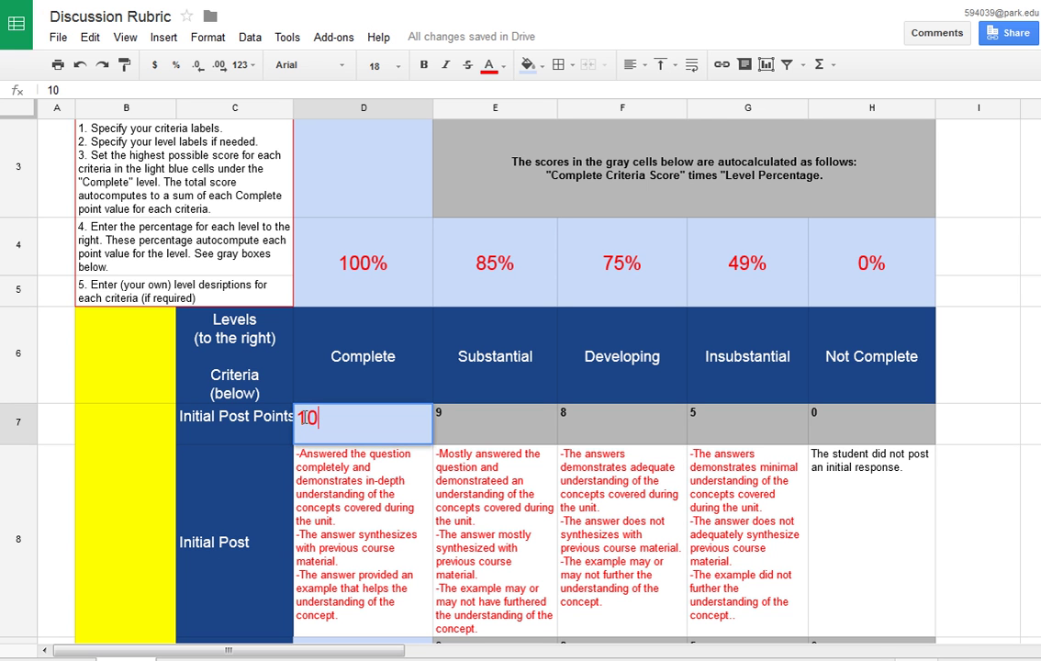
pyautogui.doubleClick(308, 419)
pyautogui.write('15')
pyautogui.click(477, 433)
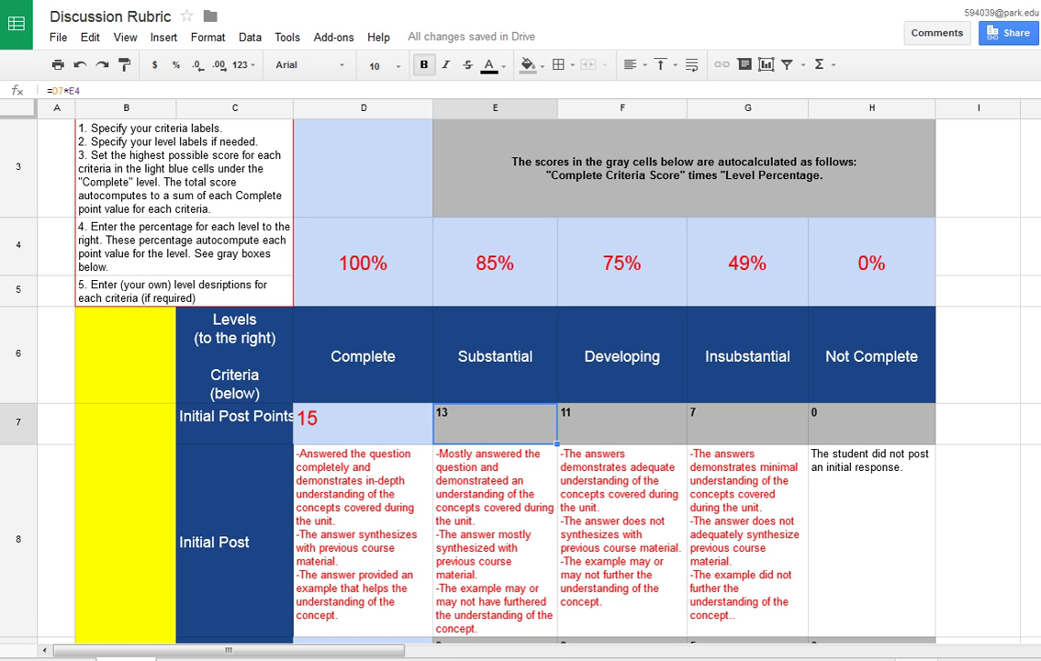
pyautogui.scroll(-5, 520, 367)
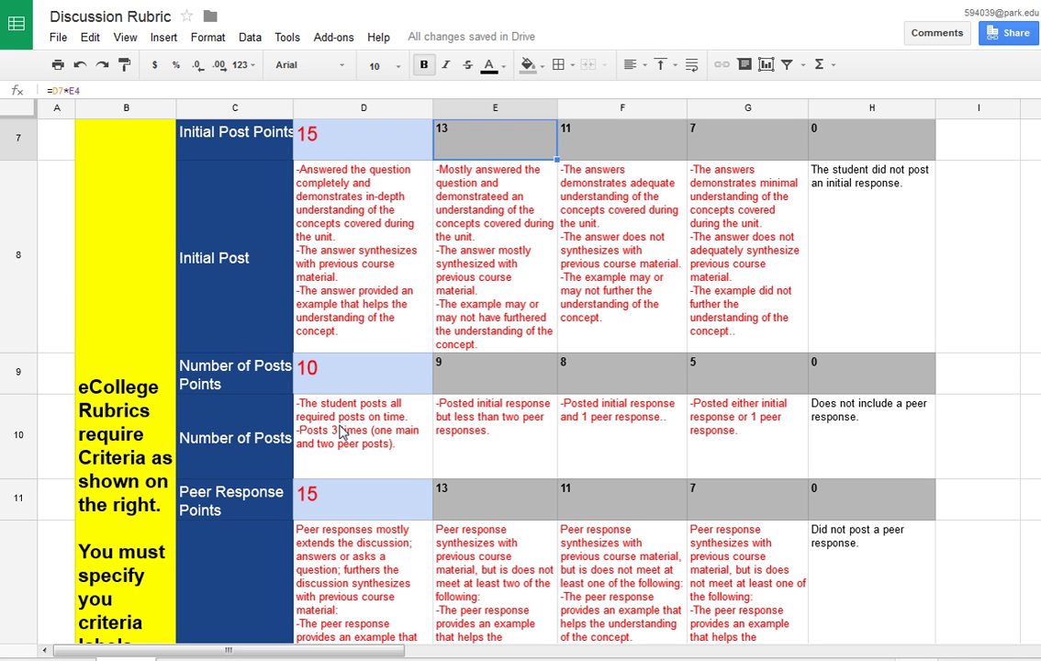
pyautogui.click(482, 424)
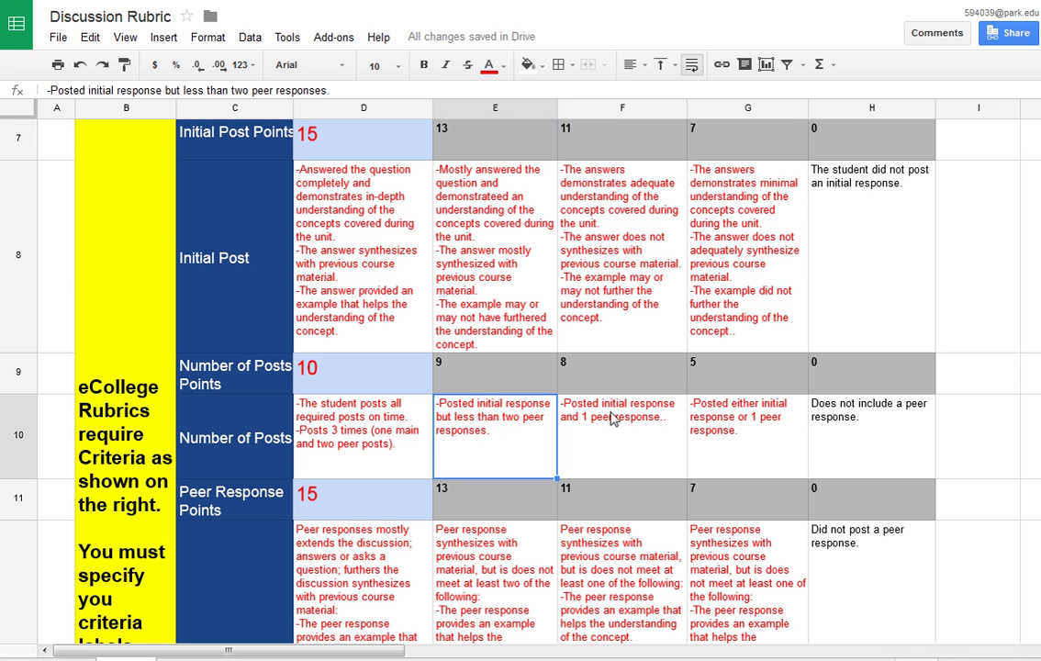
pyautogui.click(630, 415)
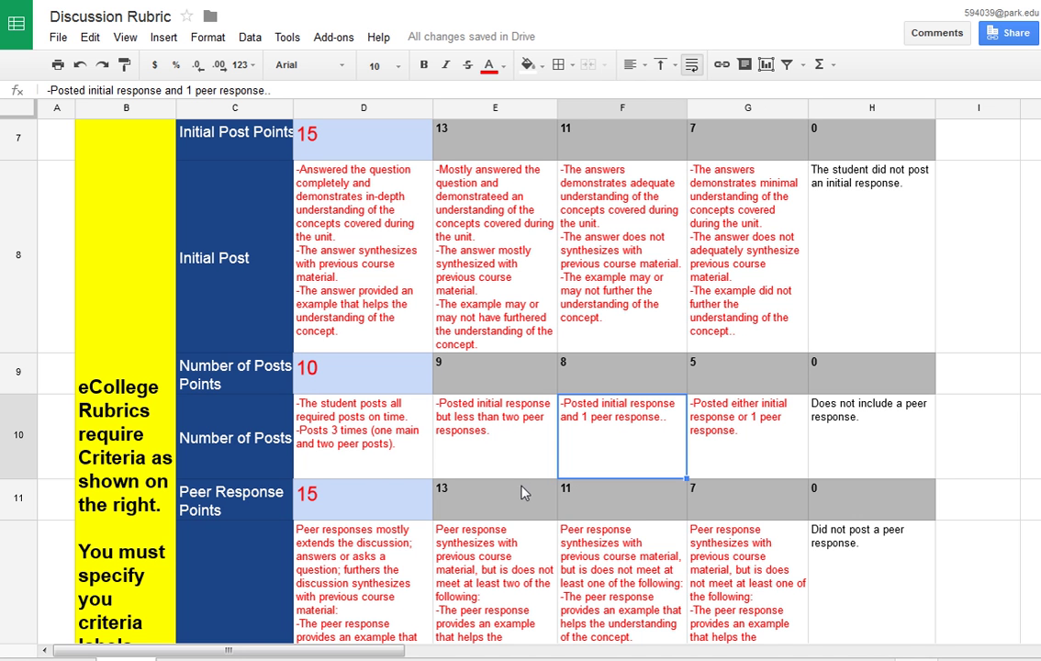
pyautogui.scroll(-3, 514, 386)
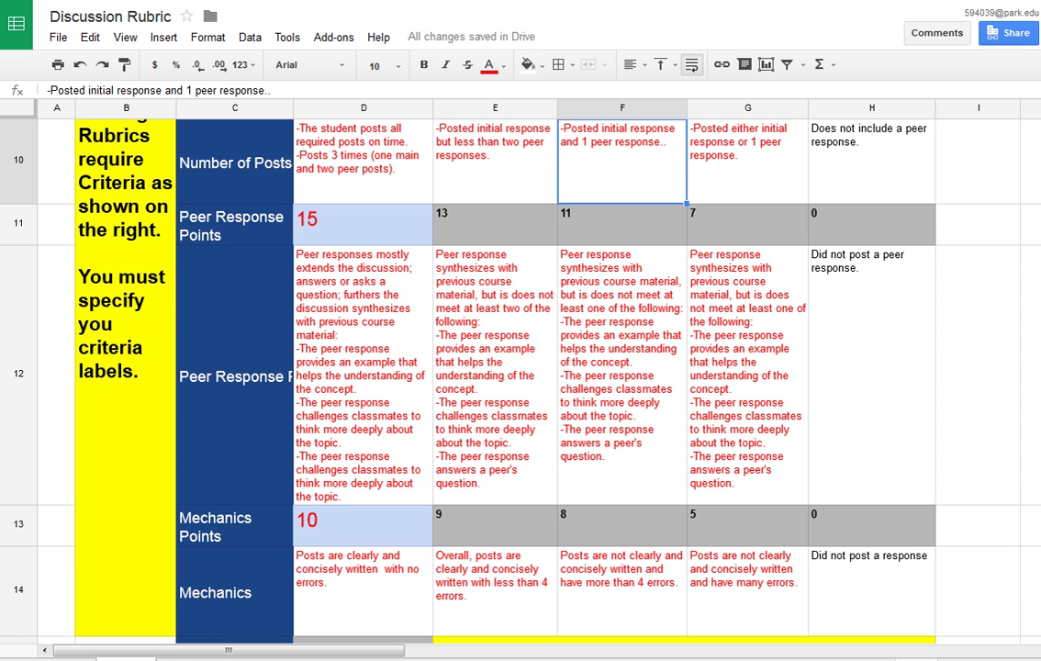
pyautogui.scroll(-2, 514, 367)
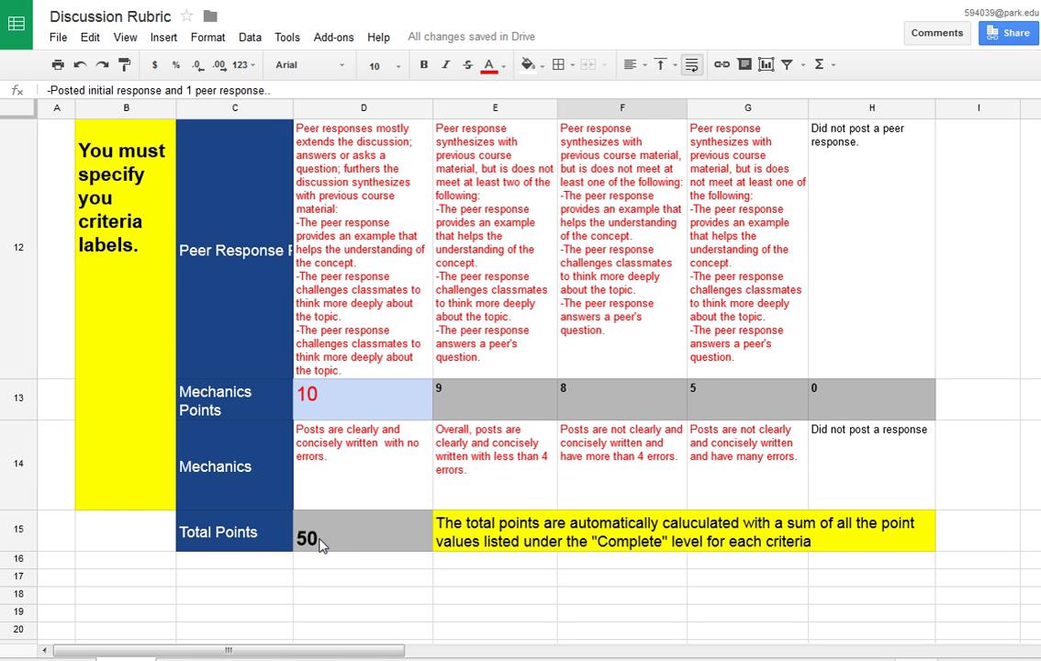
# Replace the Mechanics Complete score of 10 with 5, giving levels 4, 4, 2 and a 45-point total
pyautogui.click(310, 396)
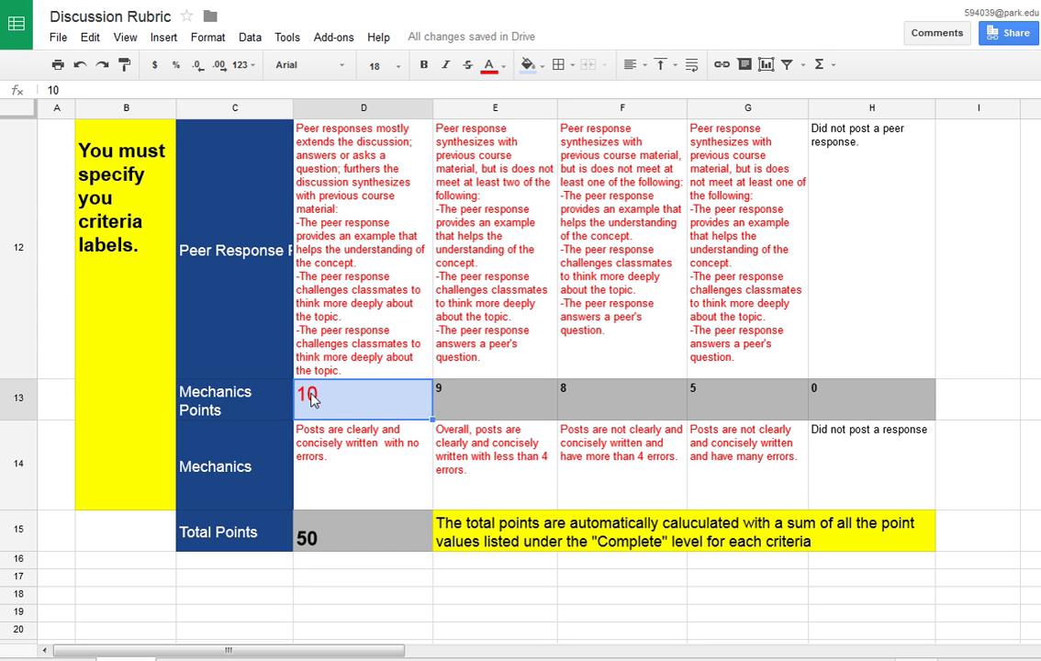
pyautogui.doubleClick(312, 401)
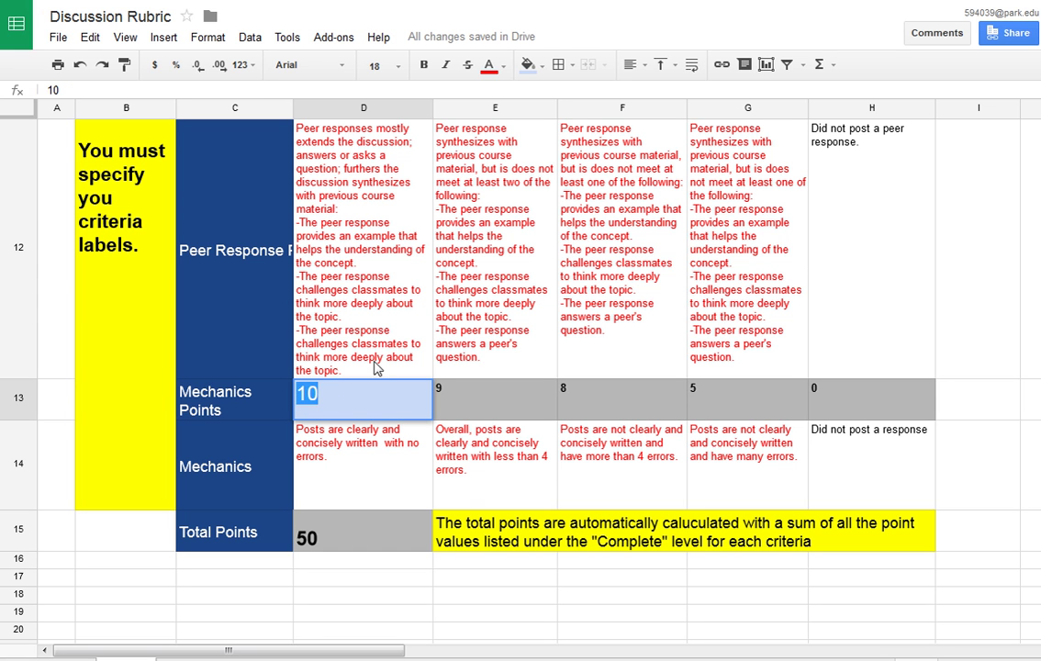
pyautogui.write('5')
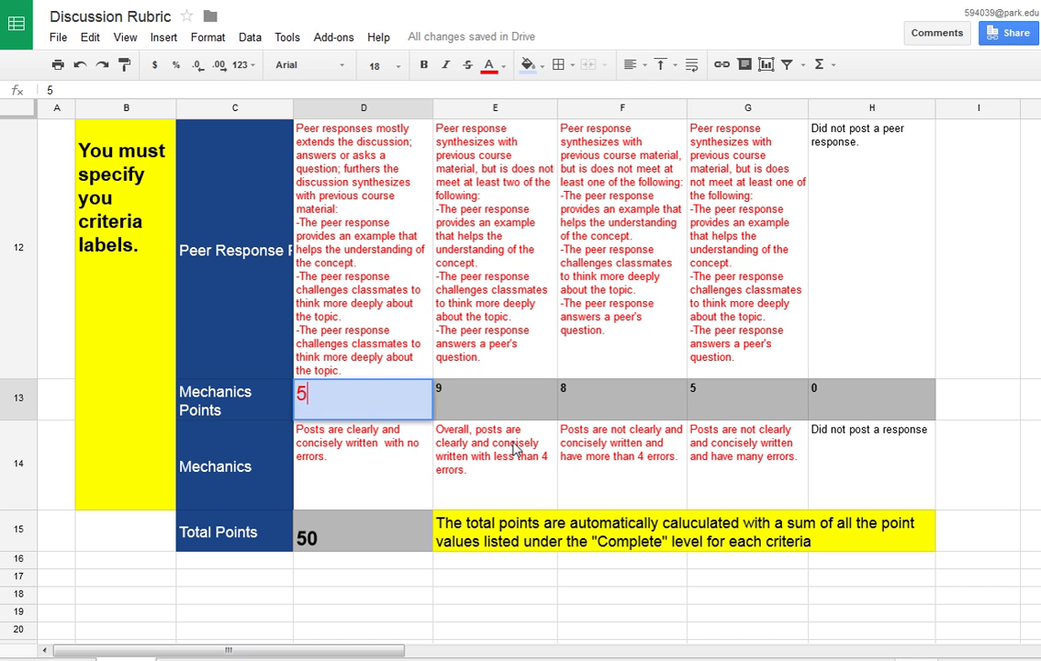
pyautogui.click(614, 397)
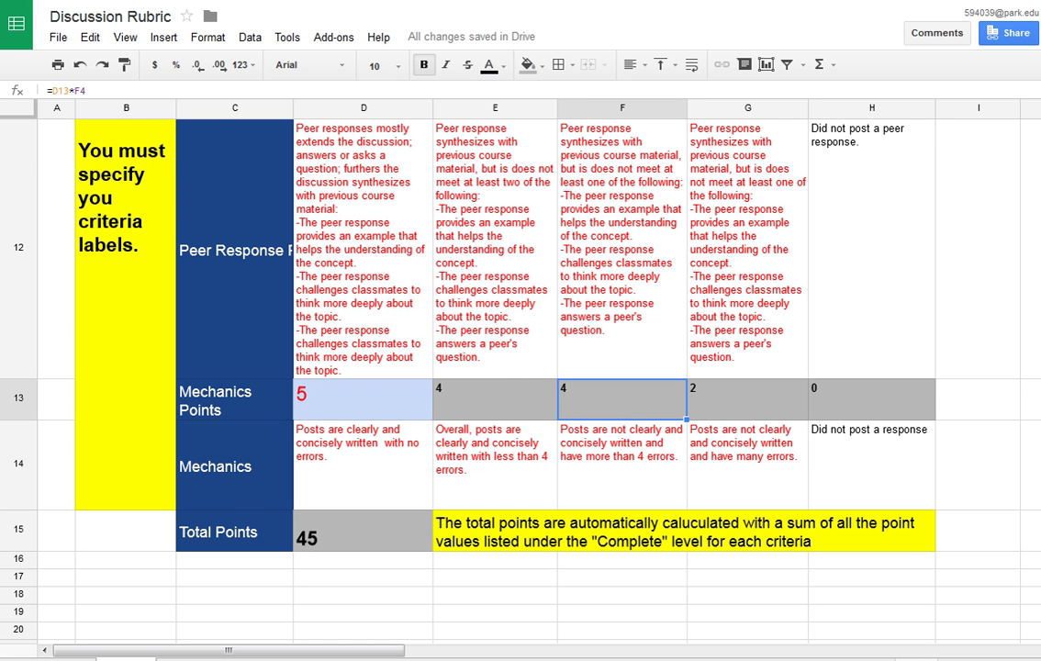
pyautogui.scroll(1, 520, 367)
pyautogui.scroll(5, 521, 367)
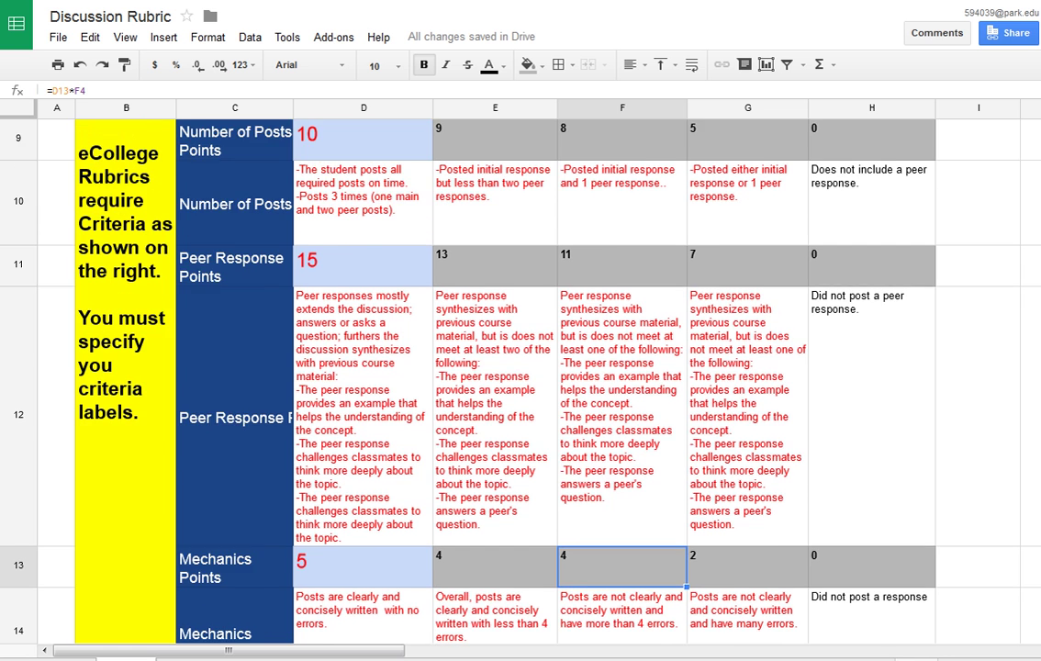
pyautogui.scroll(1, 592, 198)
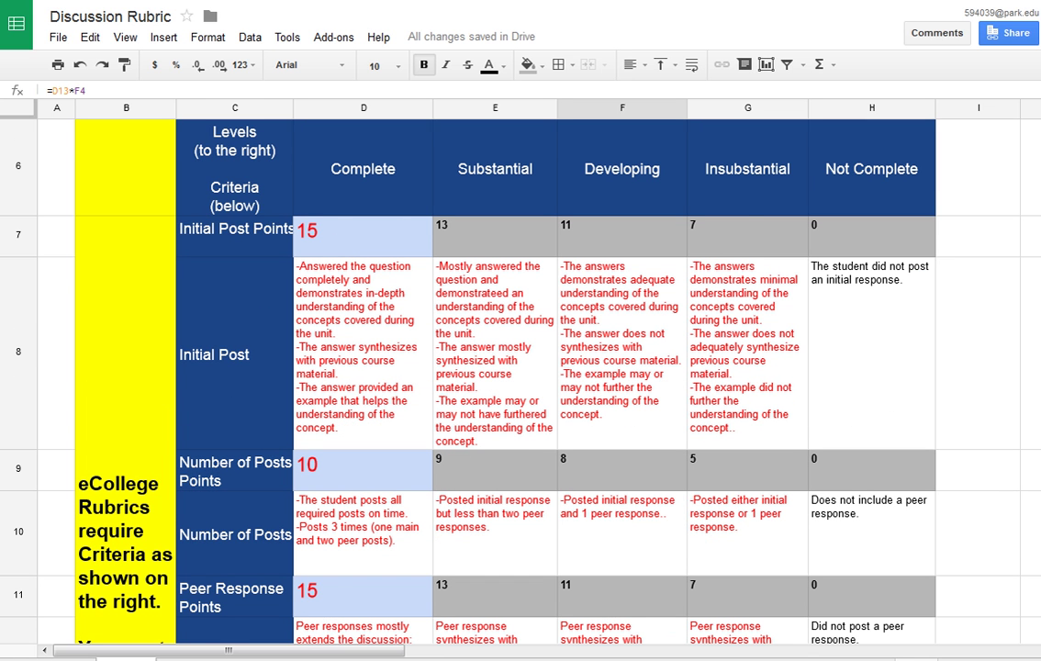
pyautogui.scroll(3, 459, 367)
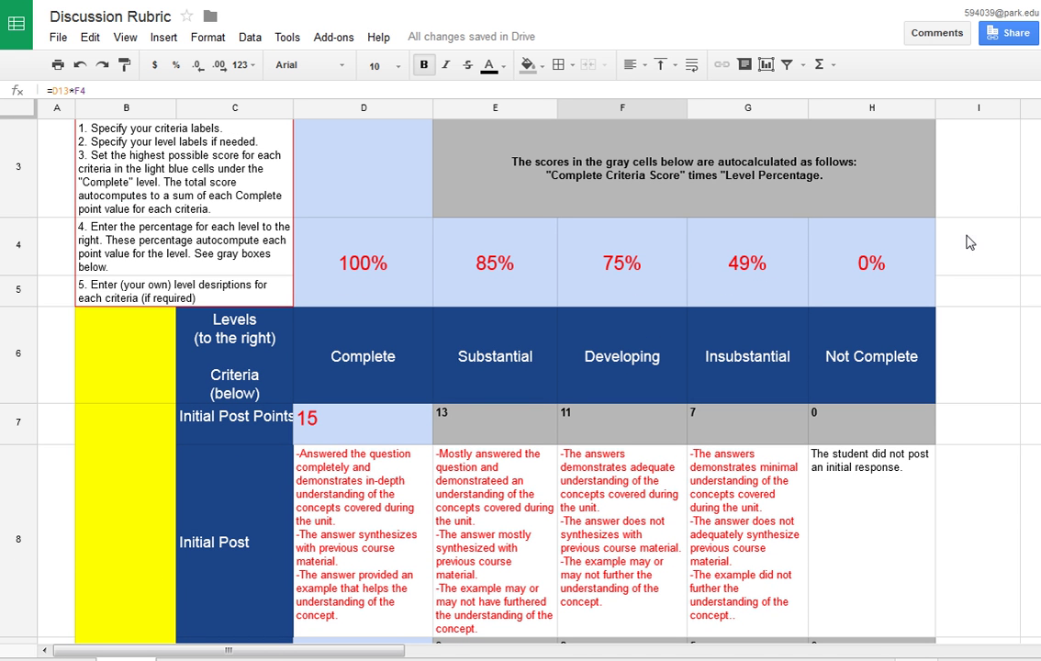
pyautogui.scroll(-3, 520, 381)
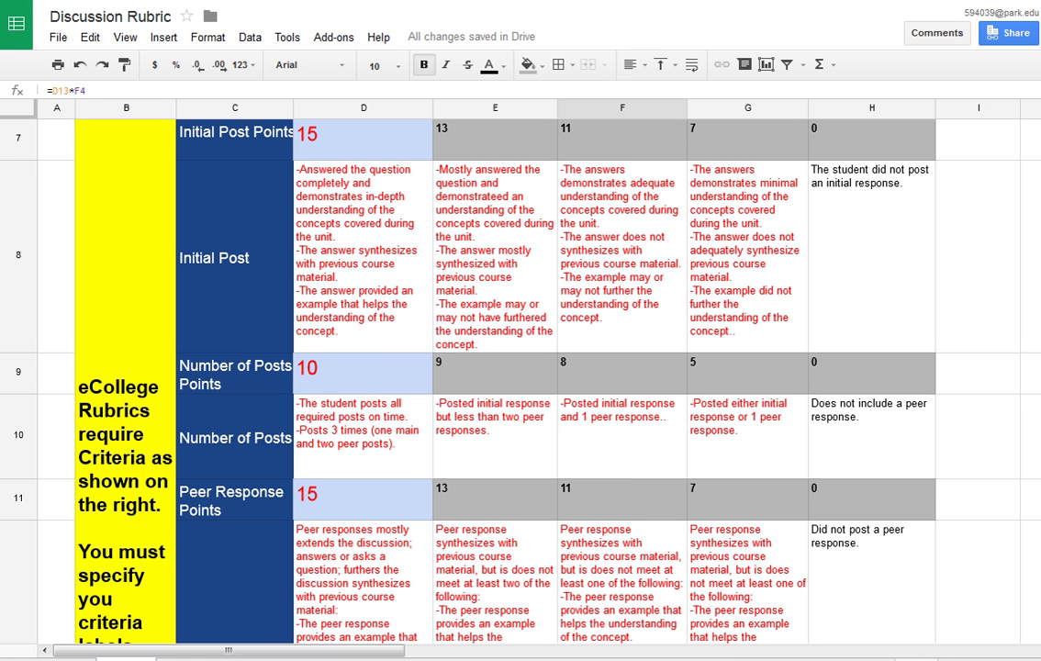
pyautogui.scroll(3, 514, 367)
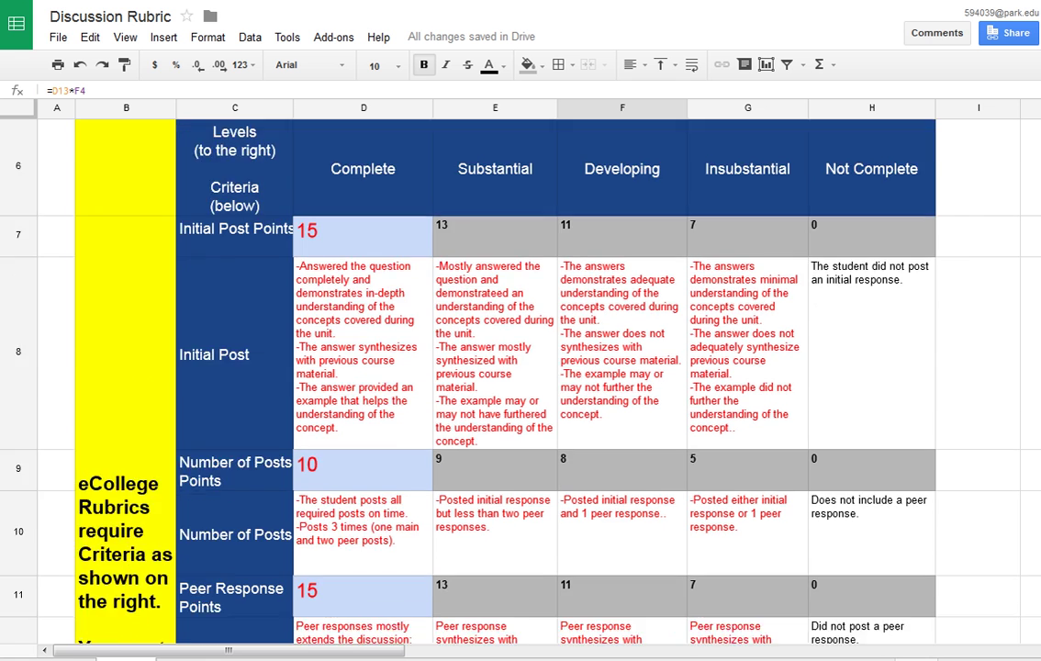
pyautogui.click(57, 38)
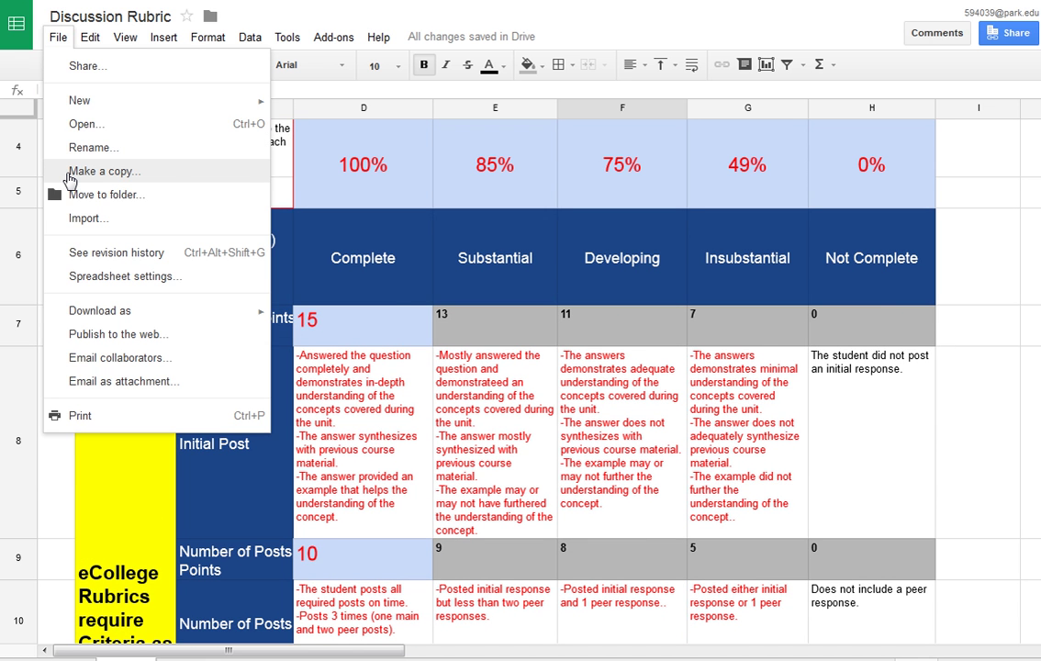
pyautogui.click(71, 173)
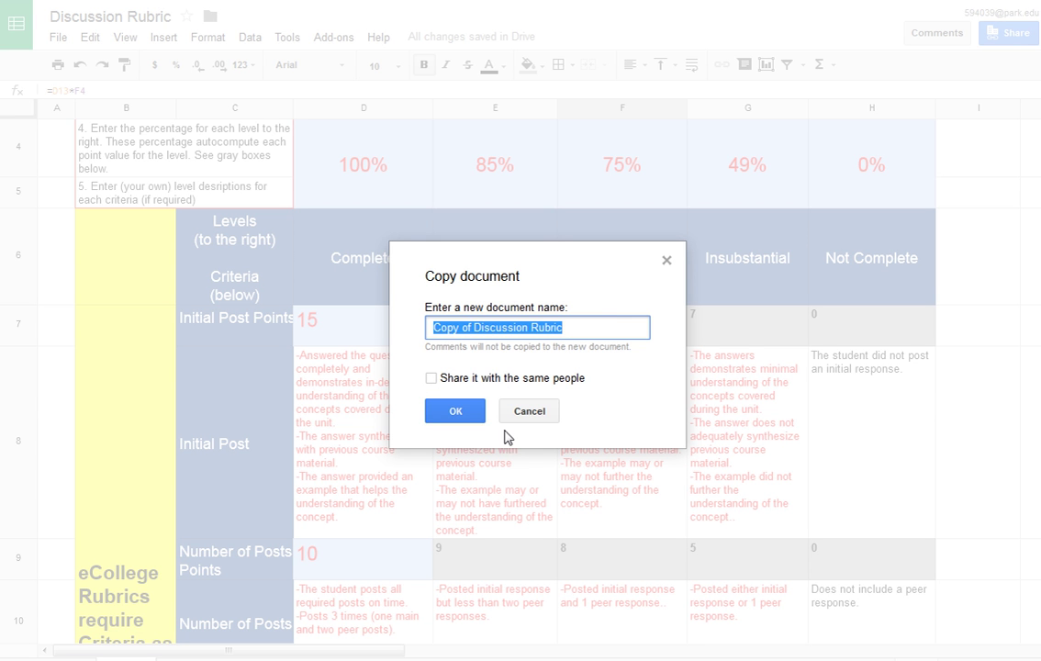
pyautogui.click(530, 415)
pyautogui.click(57, 431)
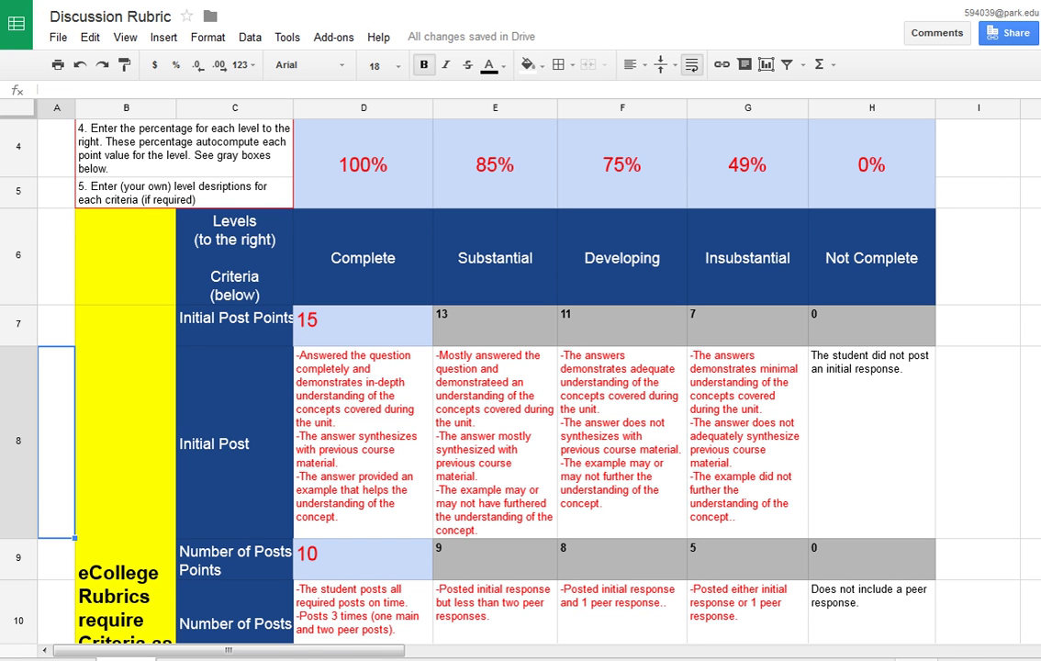
# Review the rubric's Download as export formats, then dismiss the menu without exporting
pyautogui.click(57, 40)
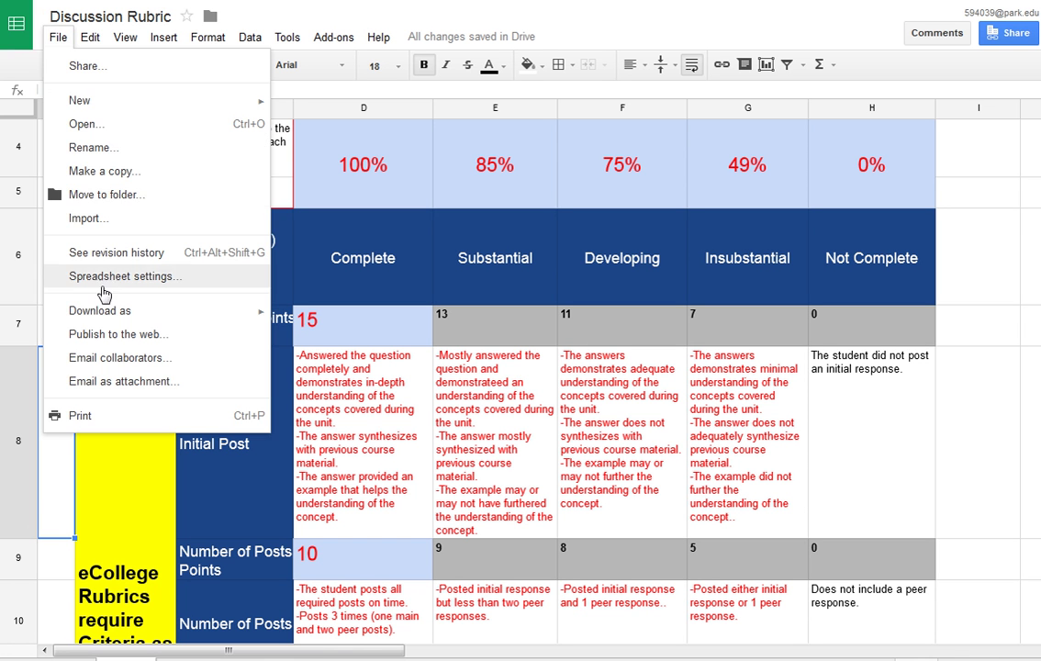
pyautogui.moveTo(72, 310)
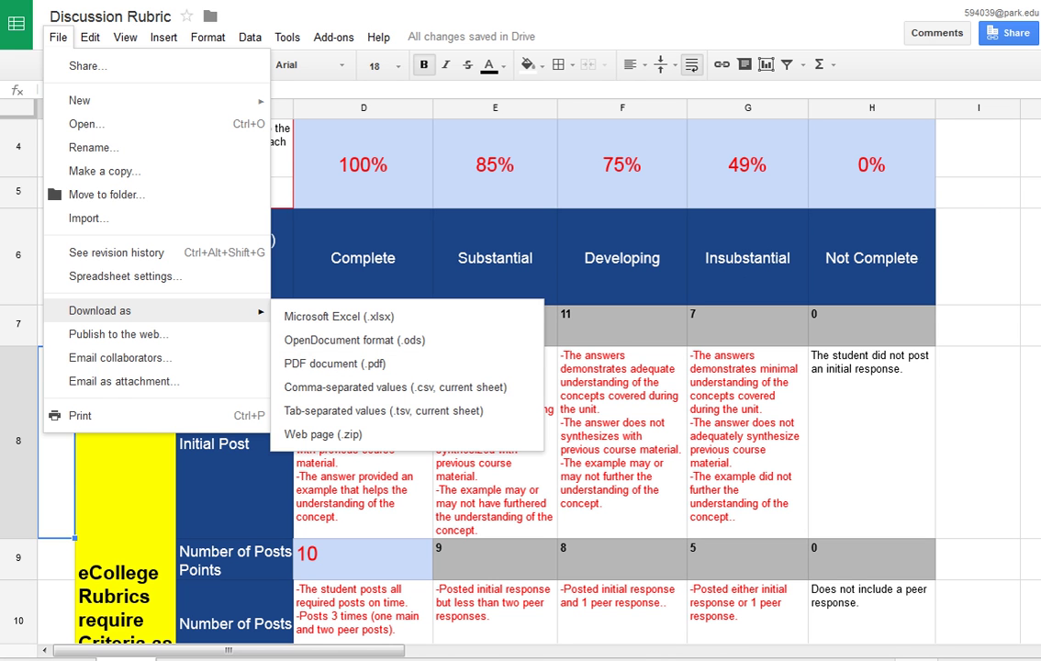
pyautogui.click(576, 25)
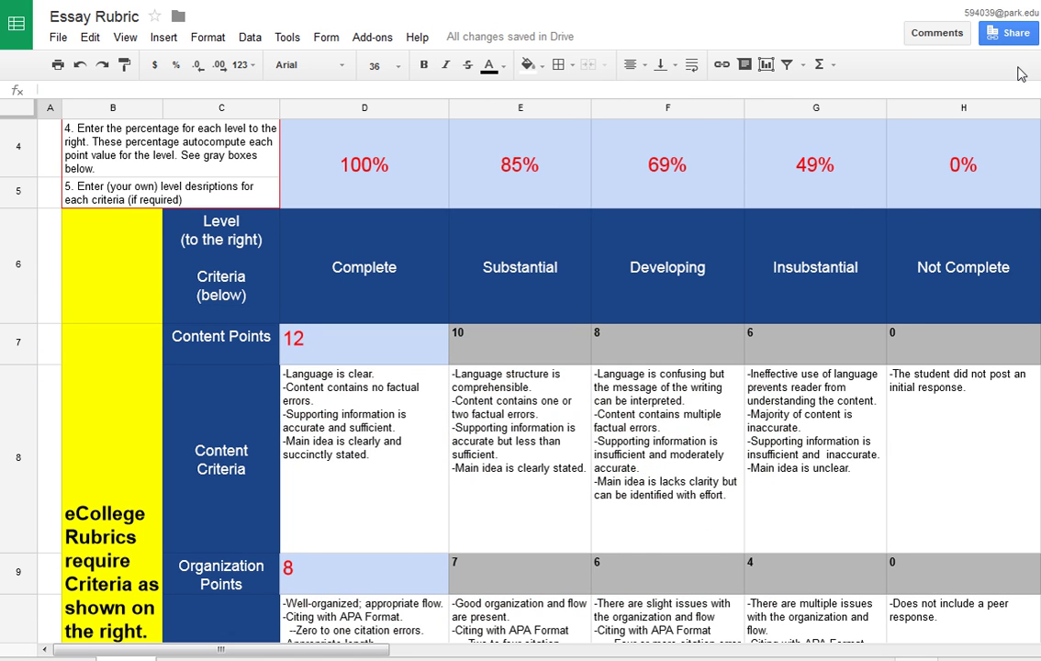
pyautogui.scroll(-10, 521, 381)
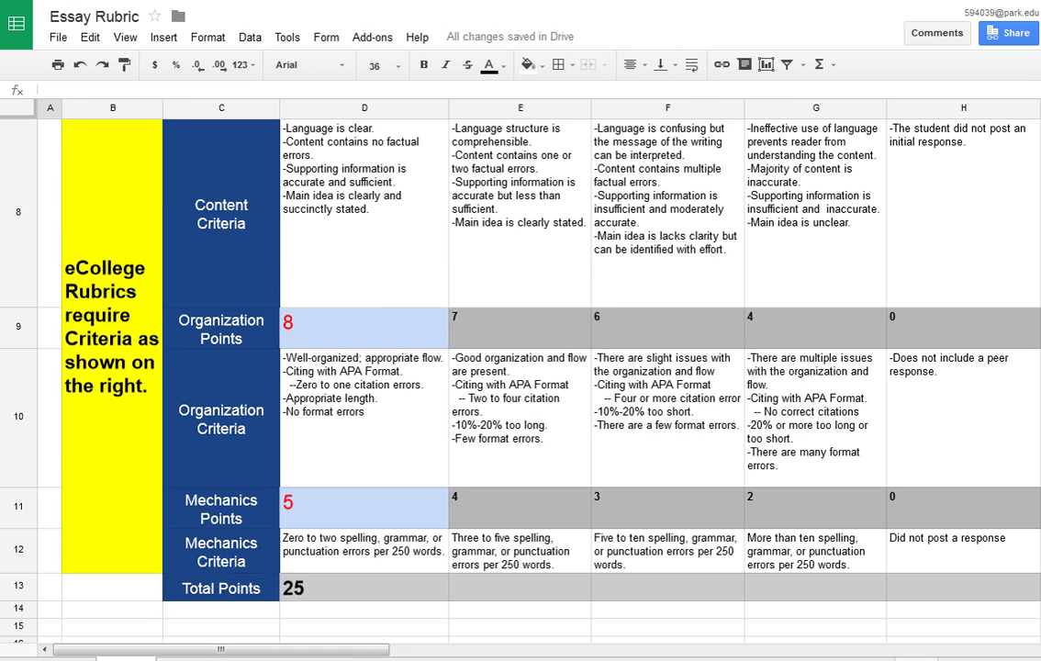
pyautogui.scroll(10, 520, 381)
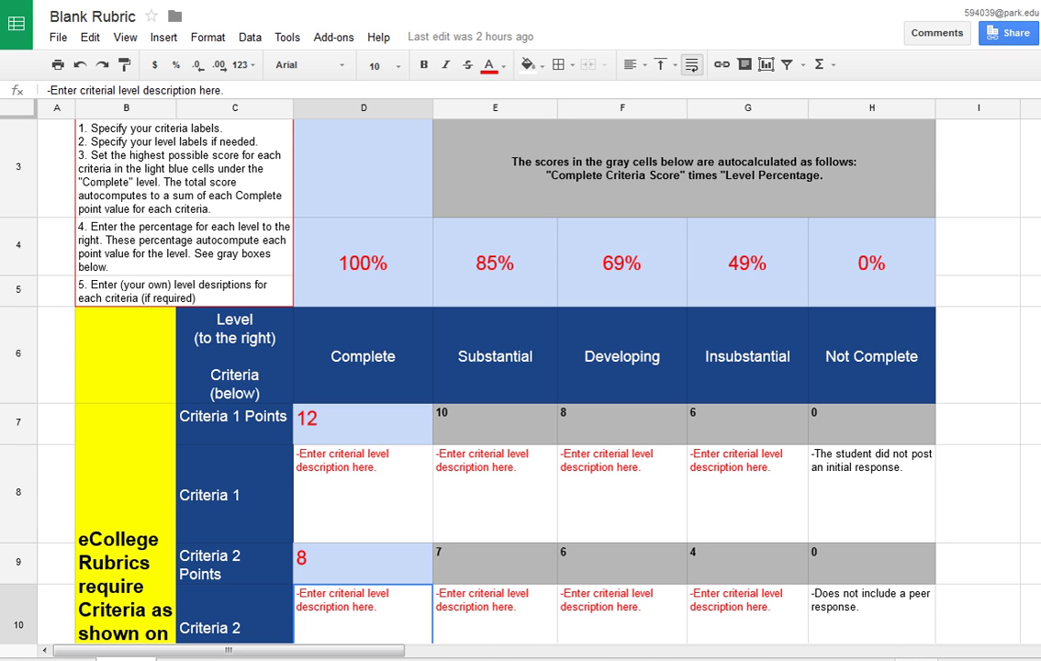
# Scroll through the Blank Rubric's criteria rows and back up to the title
pyautogui.scroll(-4, 521, 381)
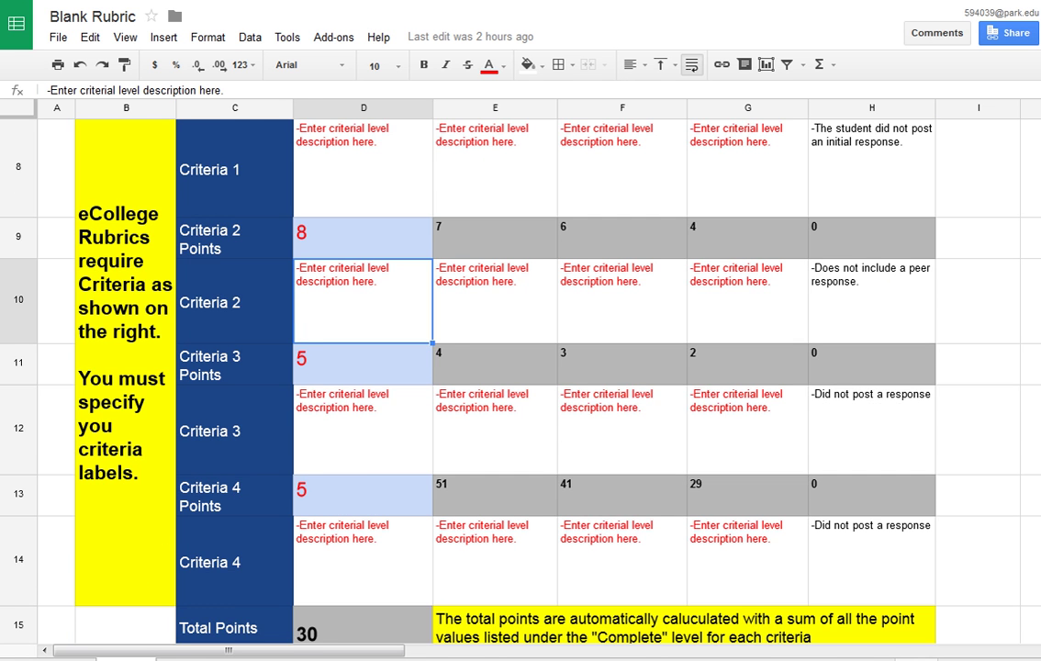
pyautogui.scroll(2, 520, 381)
pyautogui.scroll(-4, 521, 381)
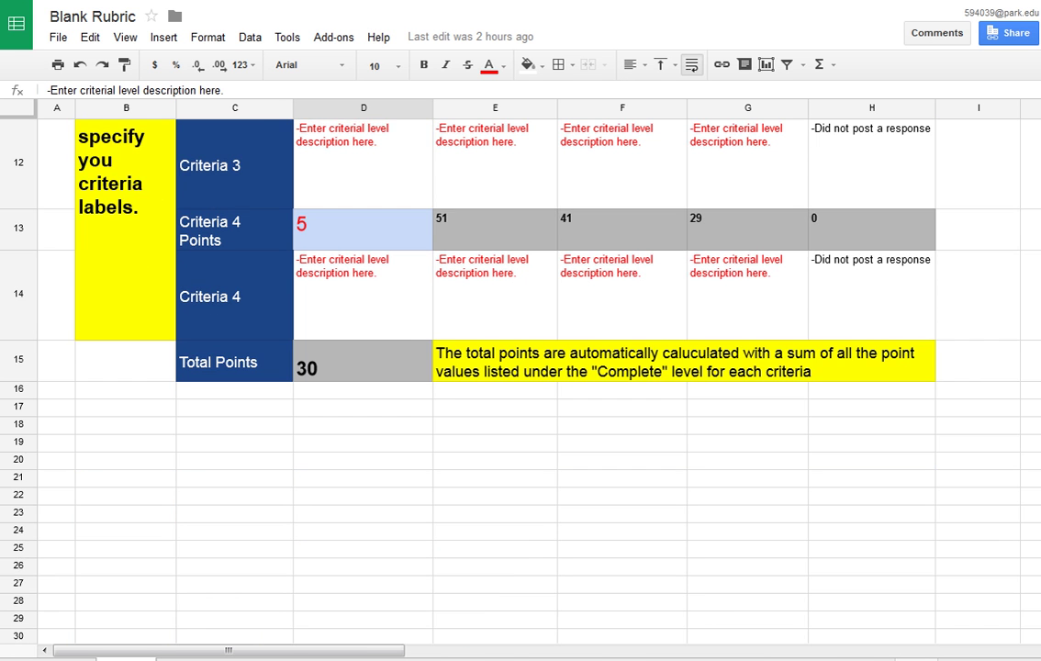
pyautogui.scroll(5, 520, 381)
pyautogui.scroll(-5, 520, 381)
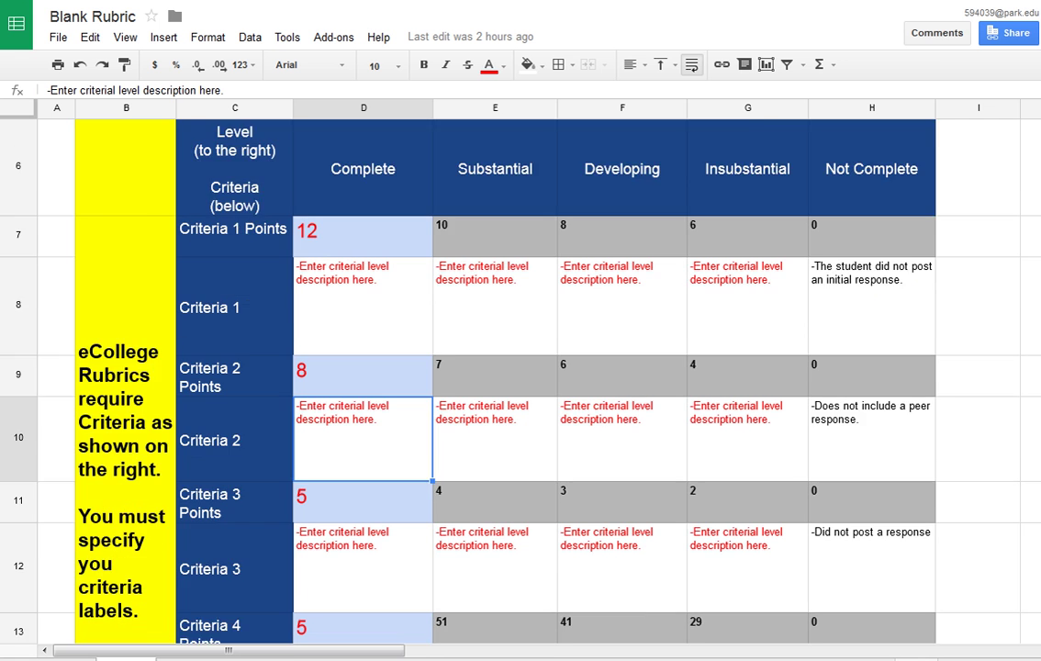
pyautogui.scroll(3, 520, 381)
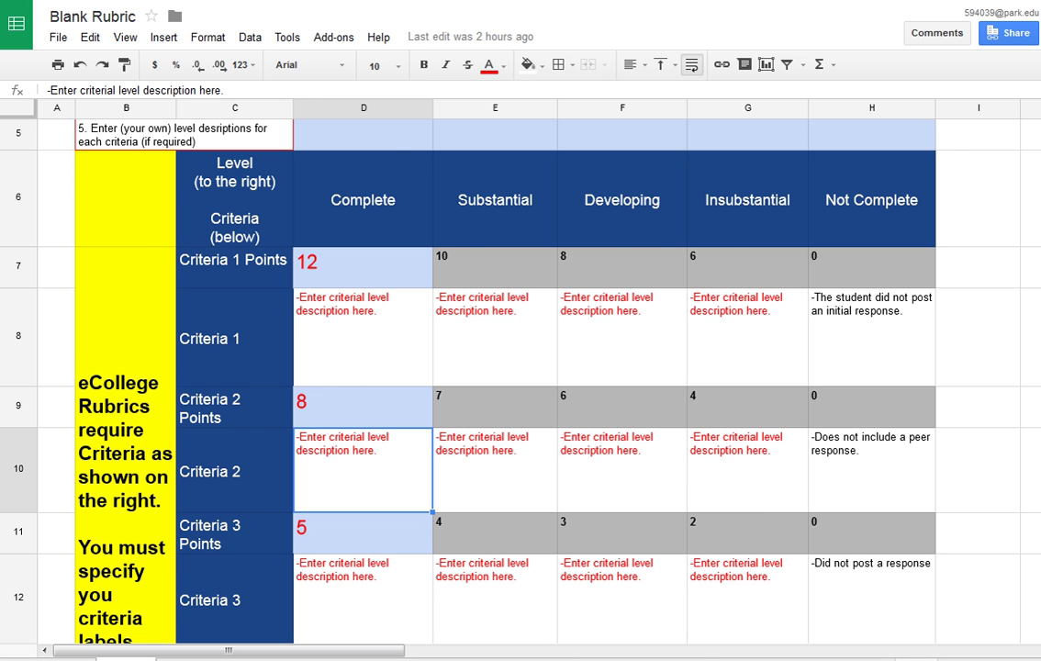
pyautogui.scroll(3, 520, 381)
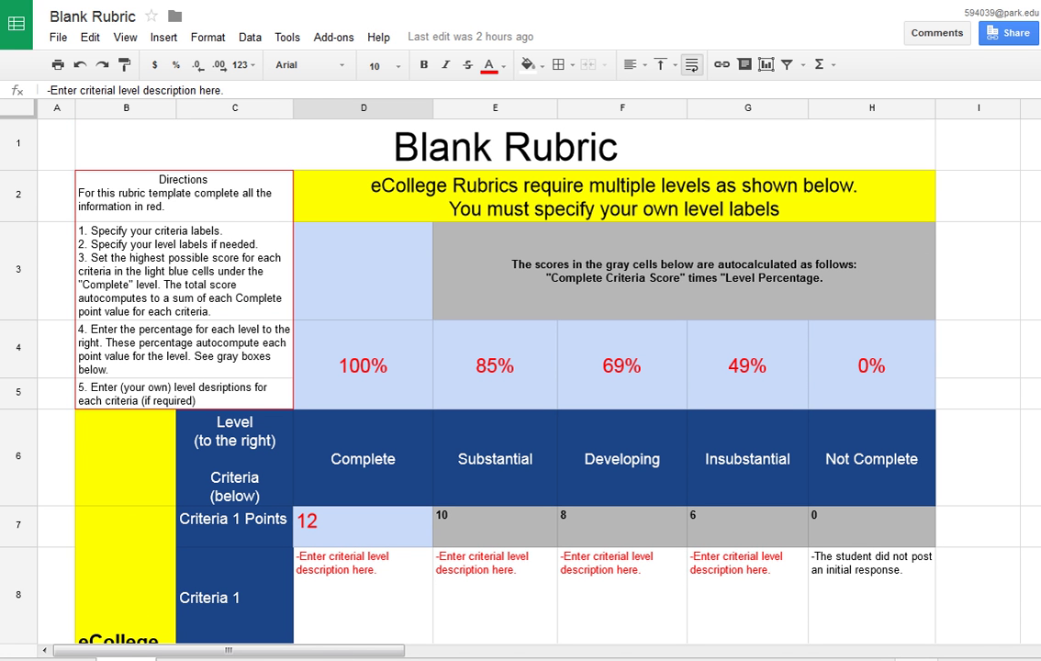